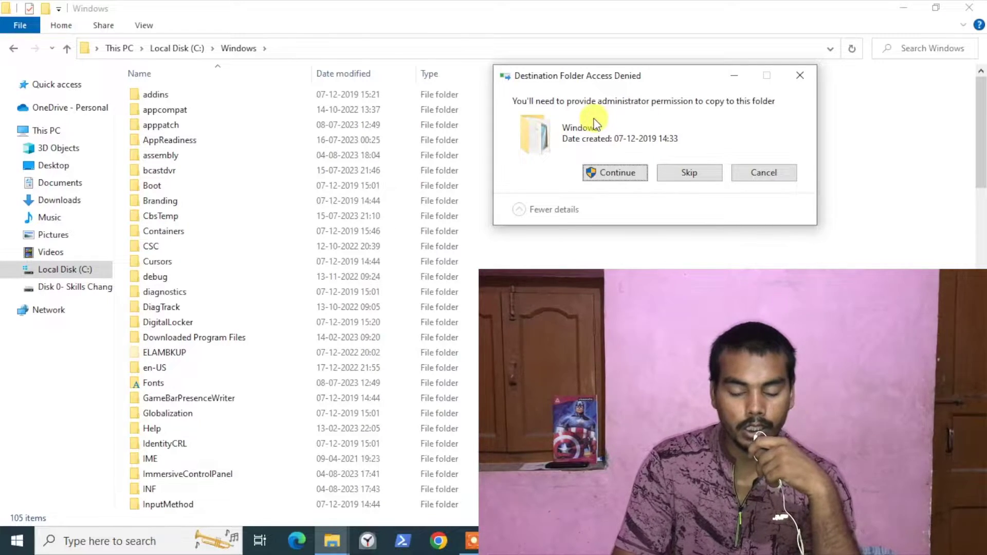
Step: Launch lusrmgr.msc from the taskbar search to open Local Users and Groups
click(112, 543)
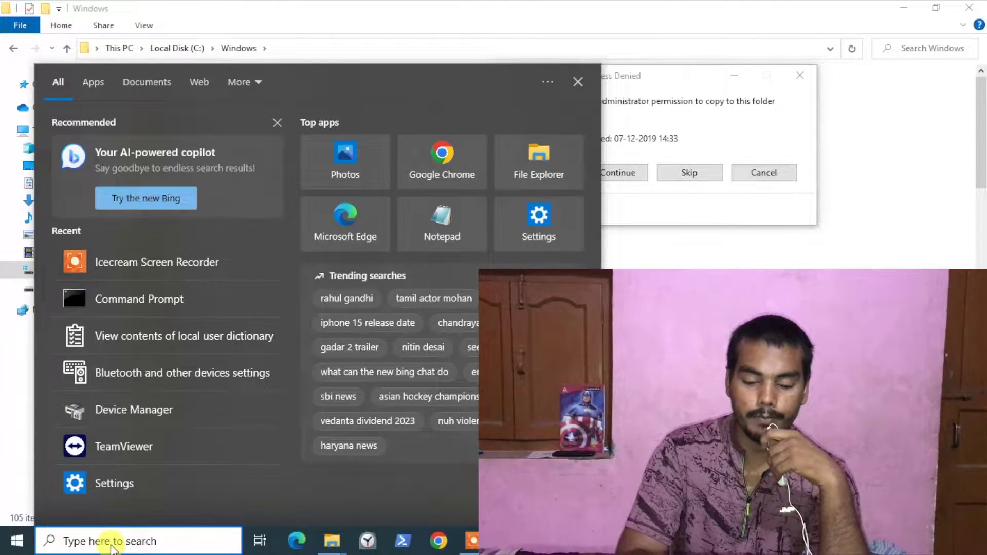
text(lusr)
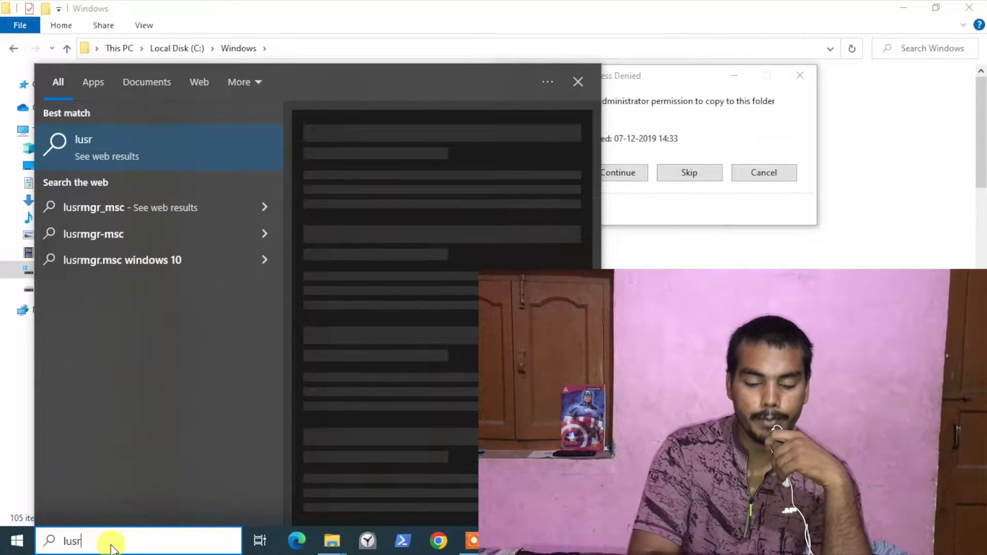
text(m)
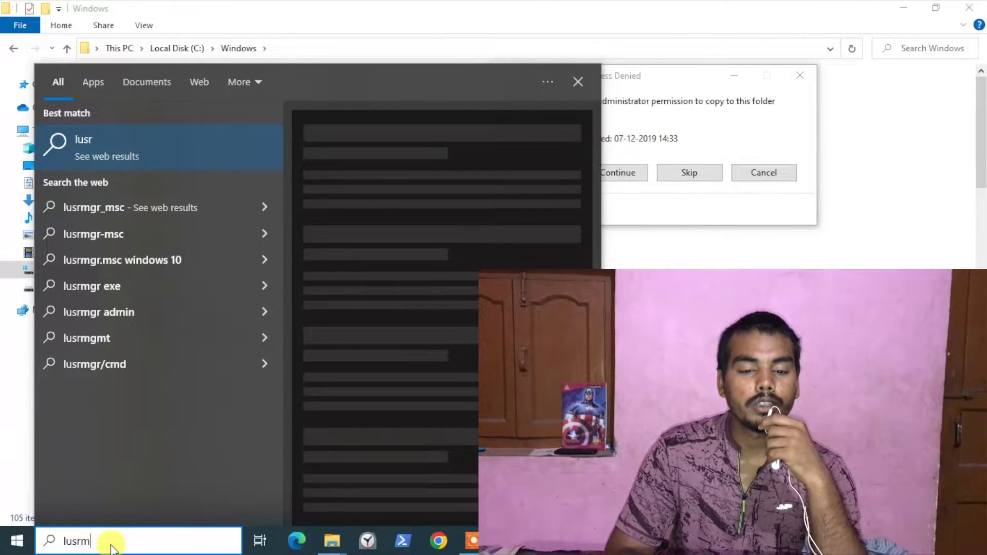
text(gr.msc)
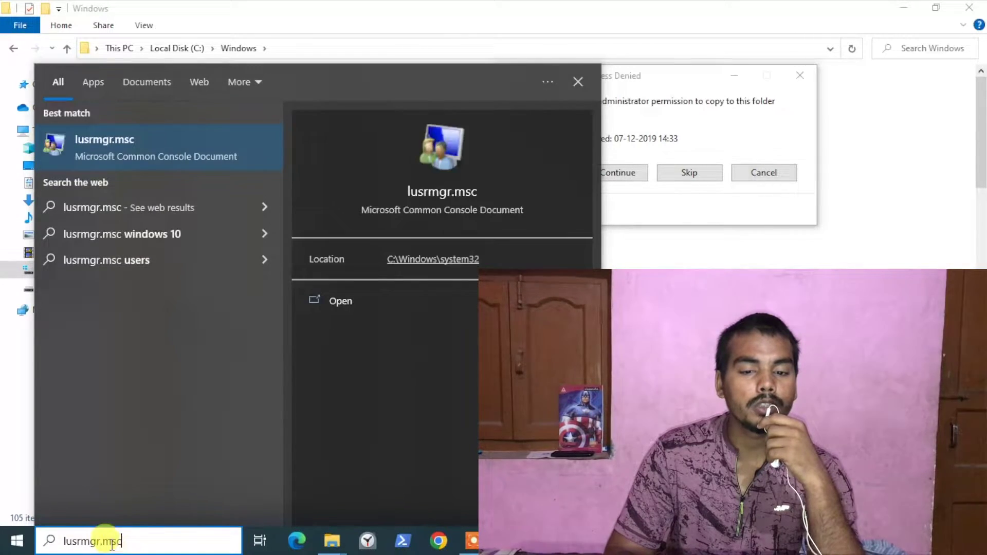
key(Return)
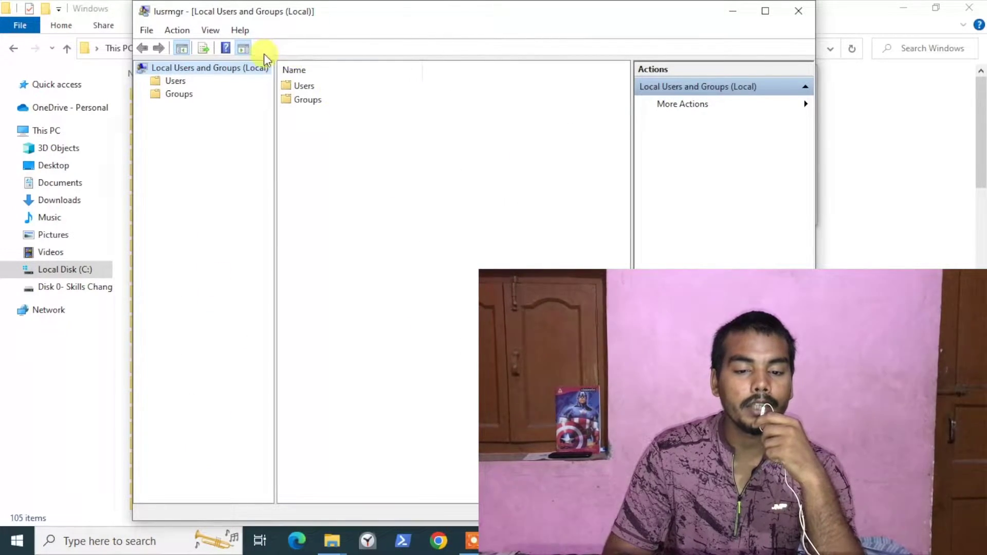
Step: Check that SCL Tech's Member Of tab lists only Users, then close its properties and the console
double_click(299, 84)
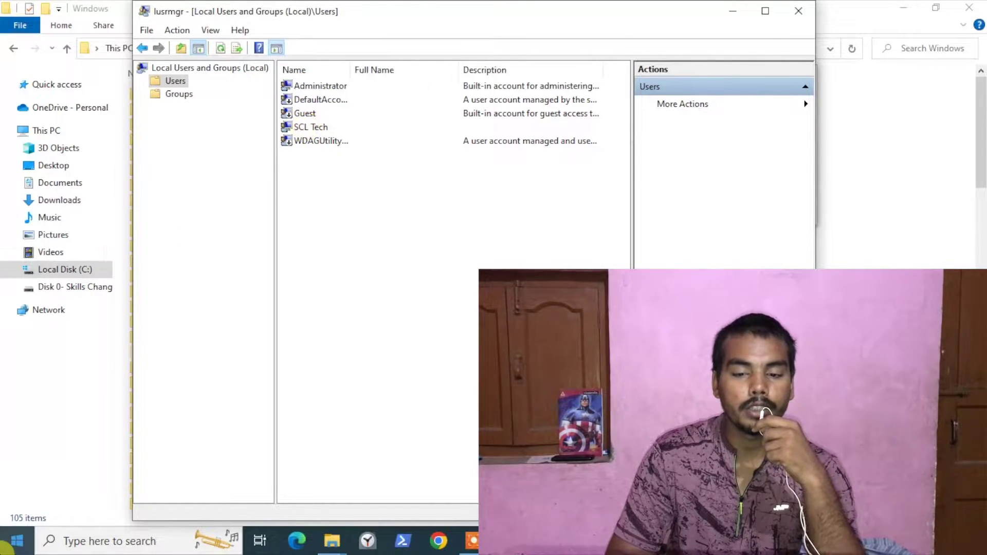
click(17, 540)
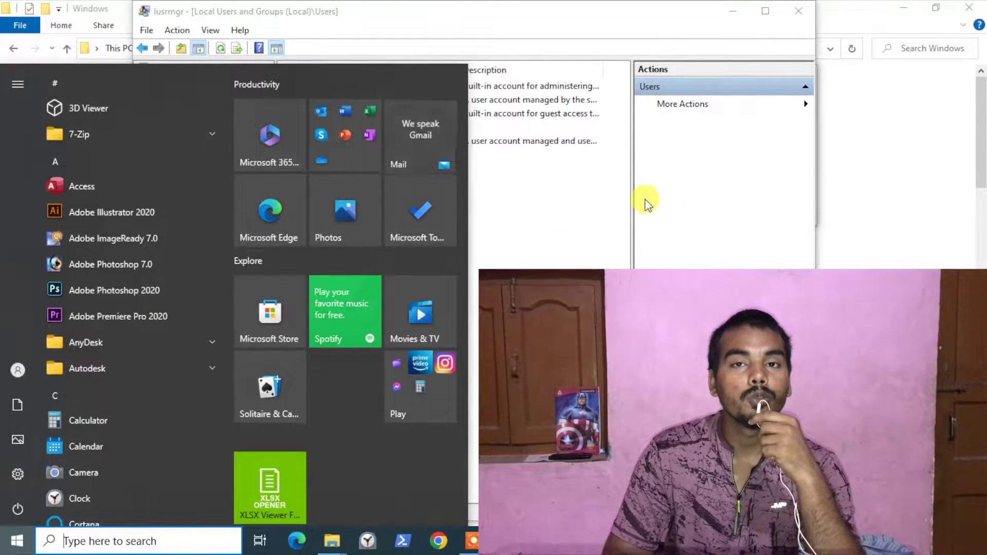
click(523, 212)
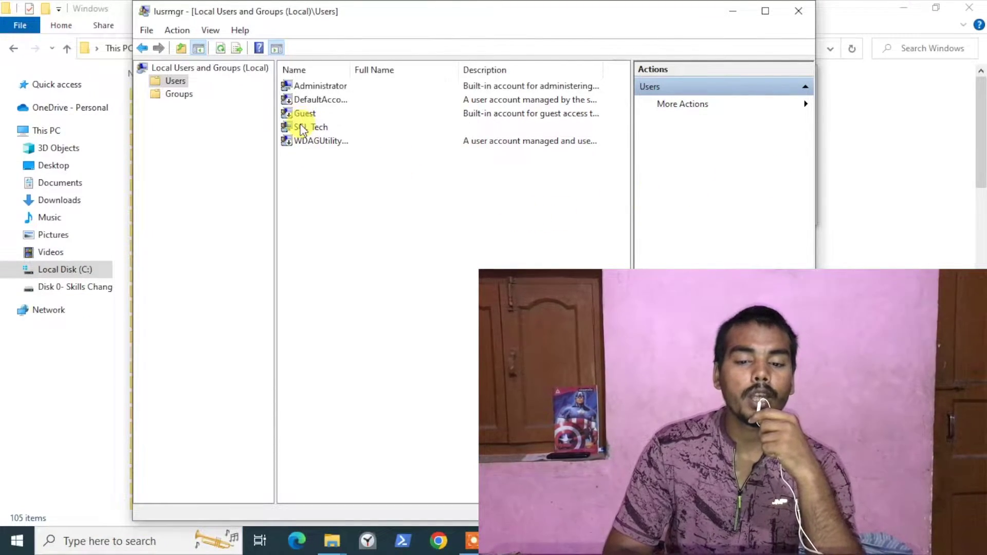
double_click(303, 127)
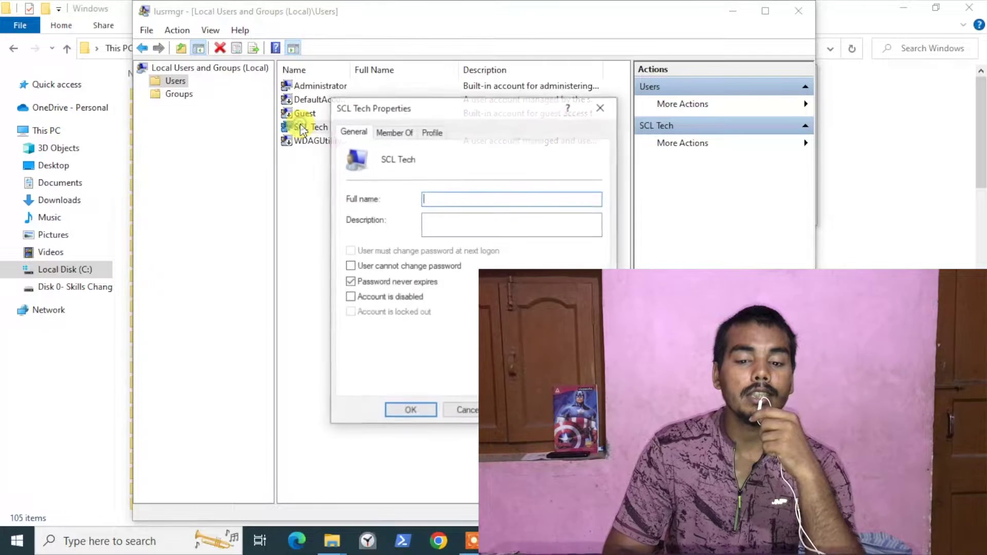
click(395, 132)
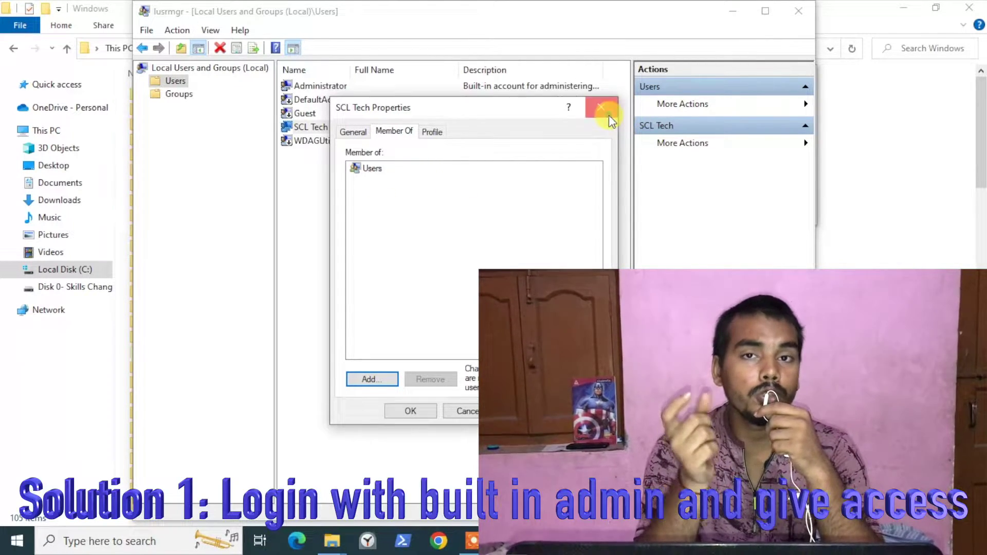
click(608, 115)
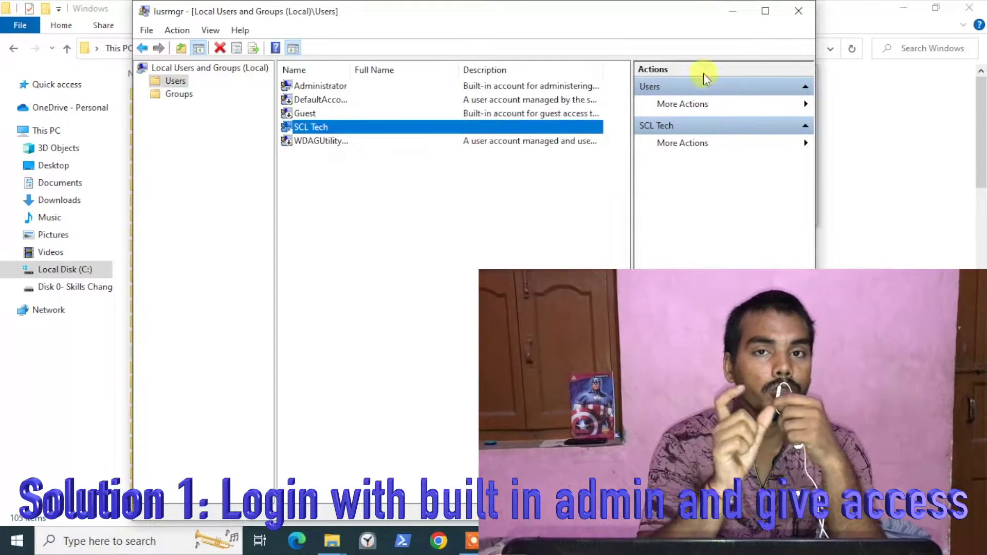
click(804, 16)
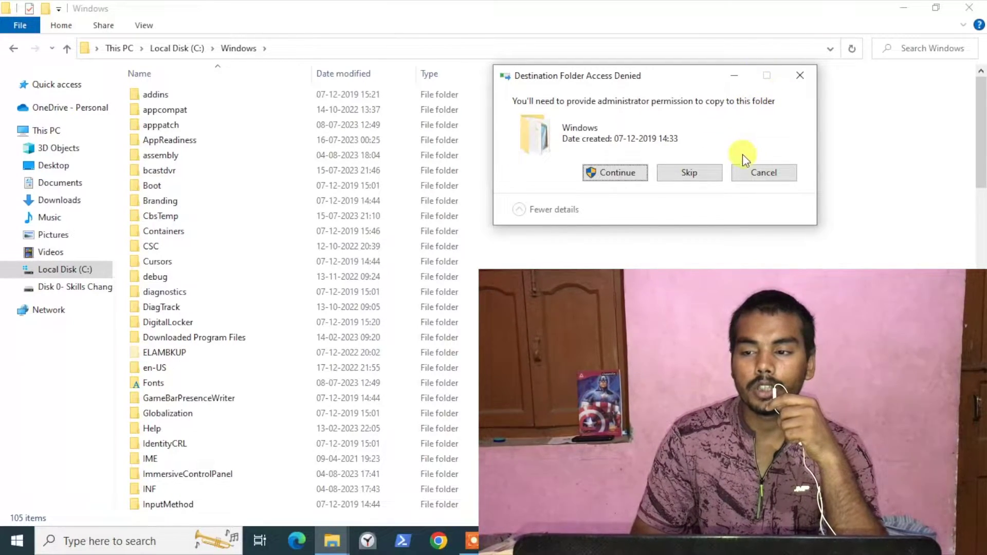
Step: Cancel the blocked copy, close Explorer, and switch from SCL Tech to the Administrator account
click(753, 173)
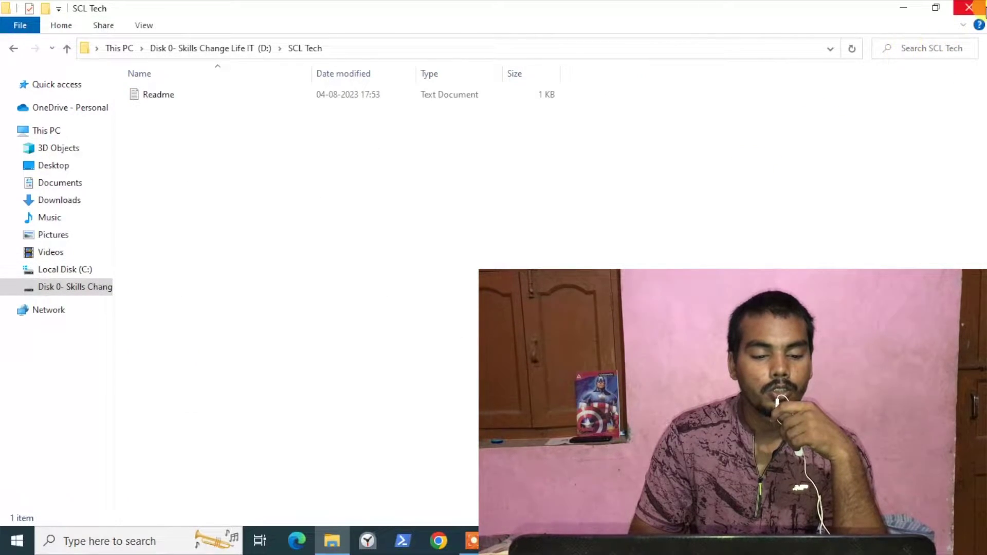
click(969, 7)
click(16, 540)
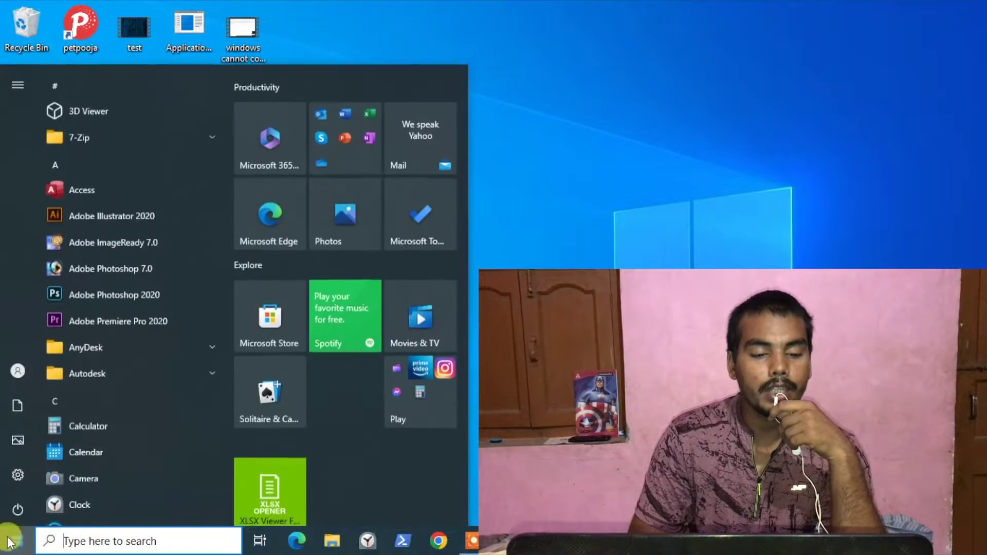
click(16, 509)
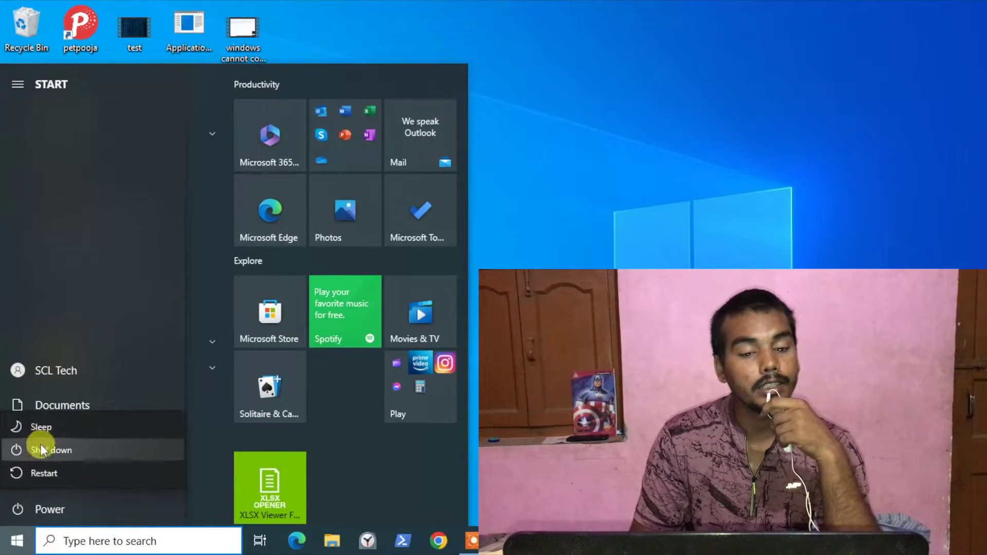
click(85, 367)
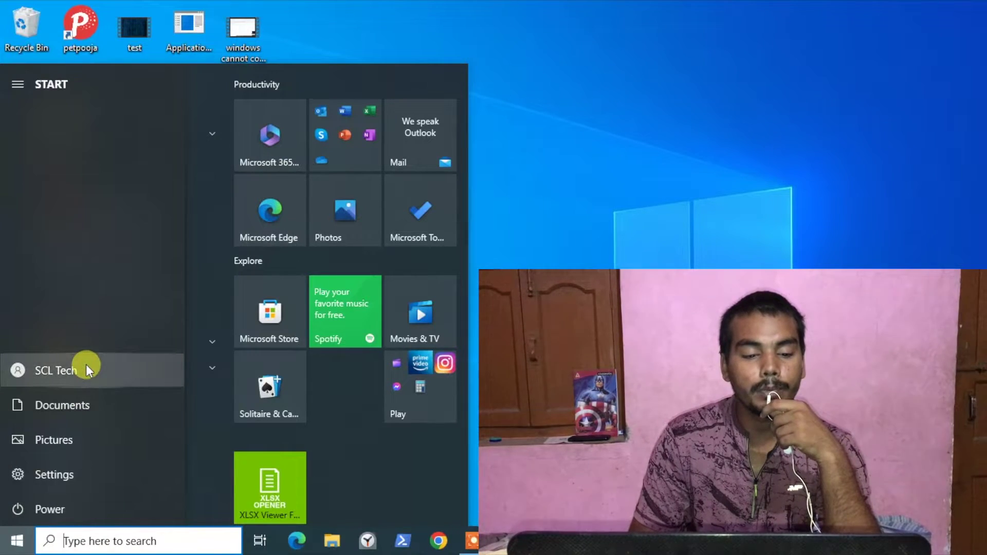
click(116, 363)
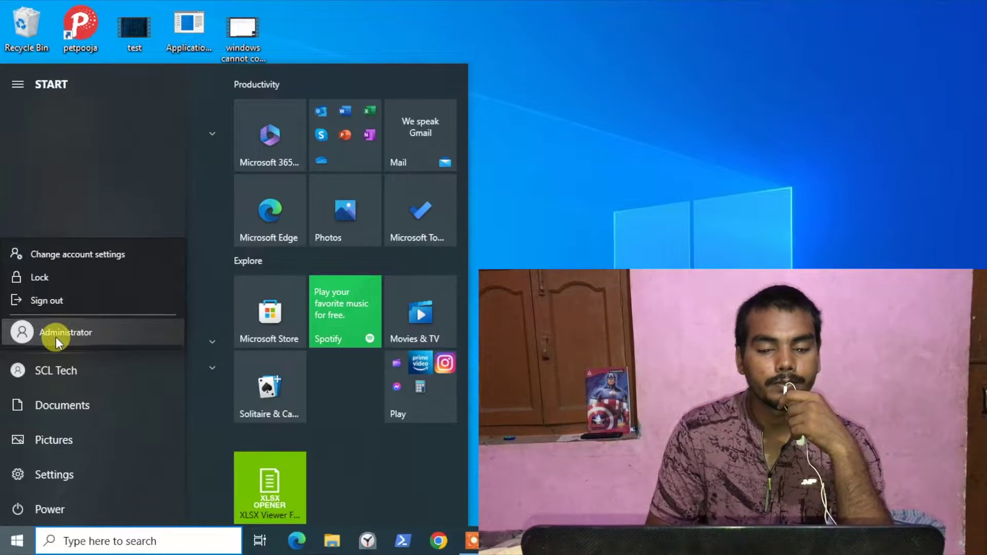
click(51, 334)
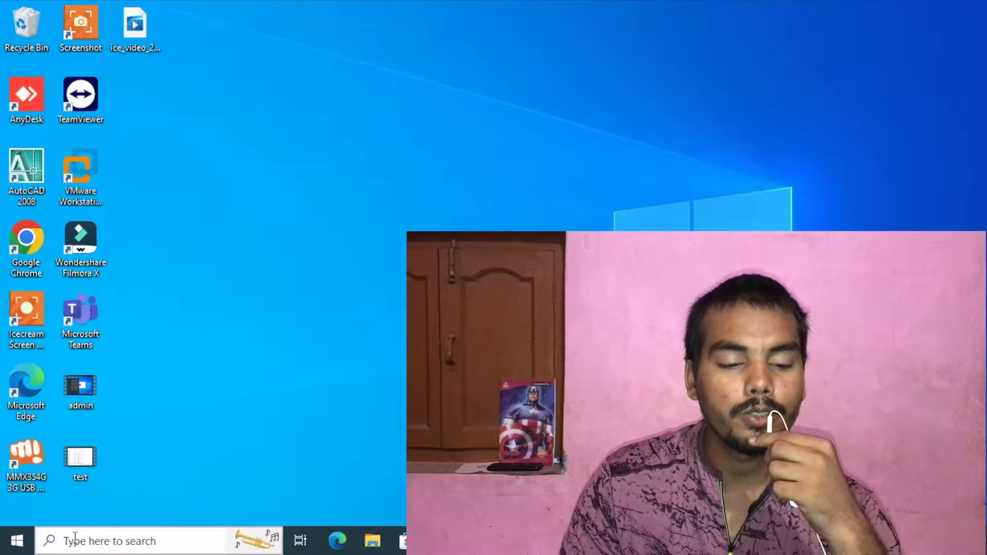
Step: As Administrator, search for lusrmgr.msc and launch the Local Users and Groups console
click(17, 541)
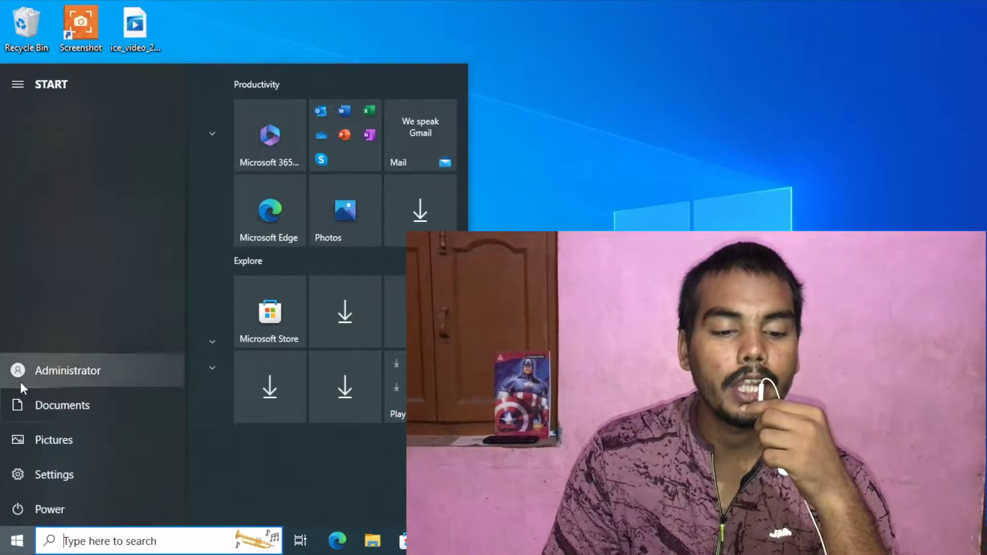
key(Escape)
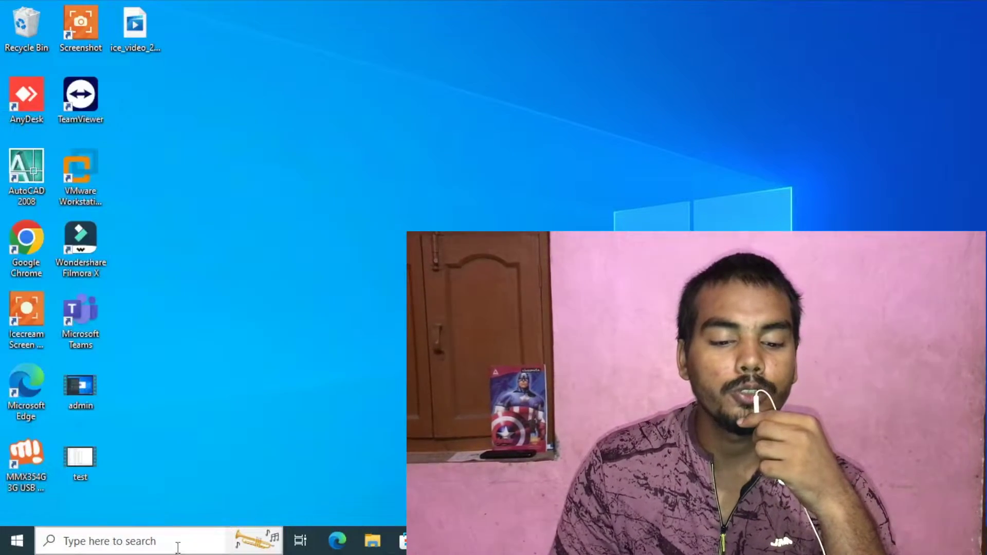
click(175, 548)
text(lus)
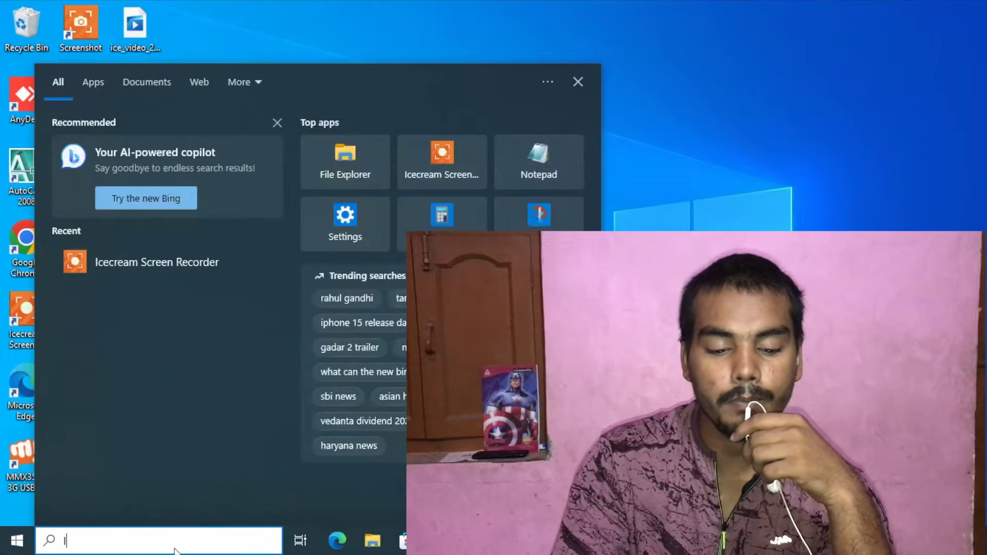
text(rmgr)
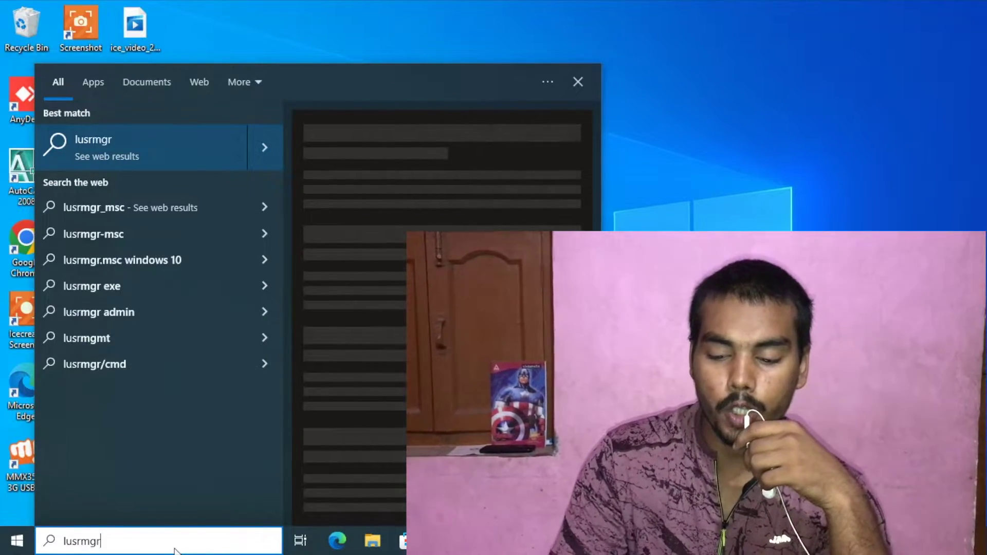
text(.msc)
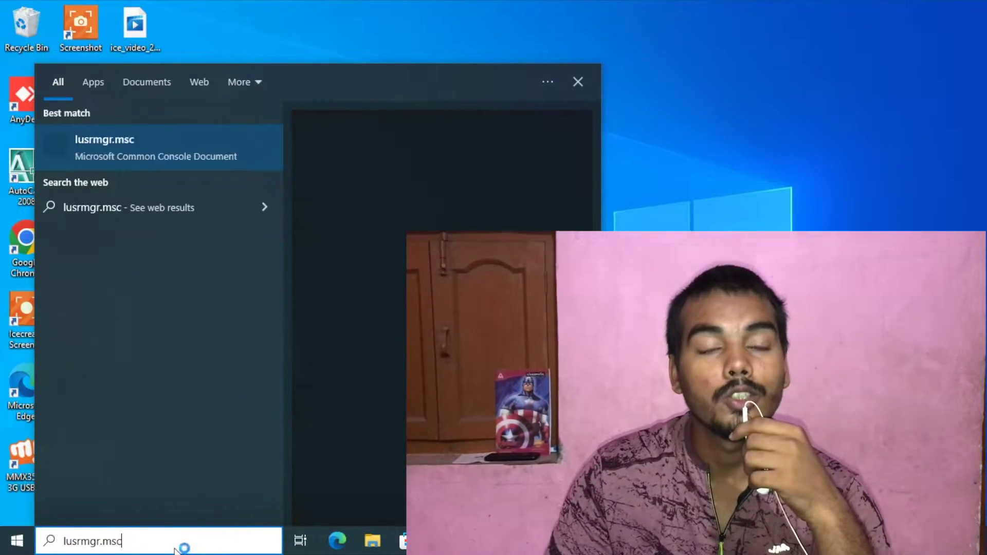
key(Return)
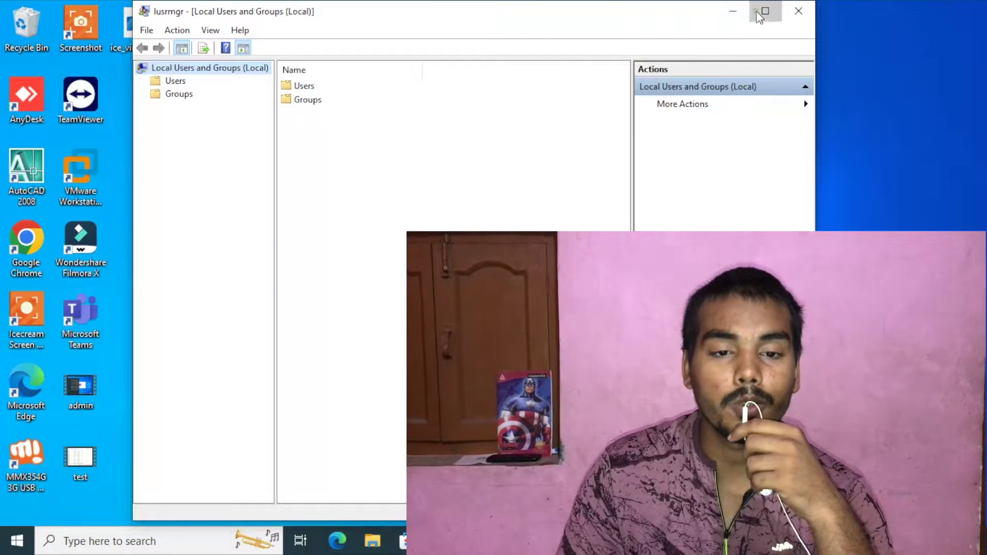
Step: Maximize the console and show SCL Tech's Member Of tab, which lists only Users
click(760, 11)
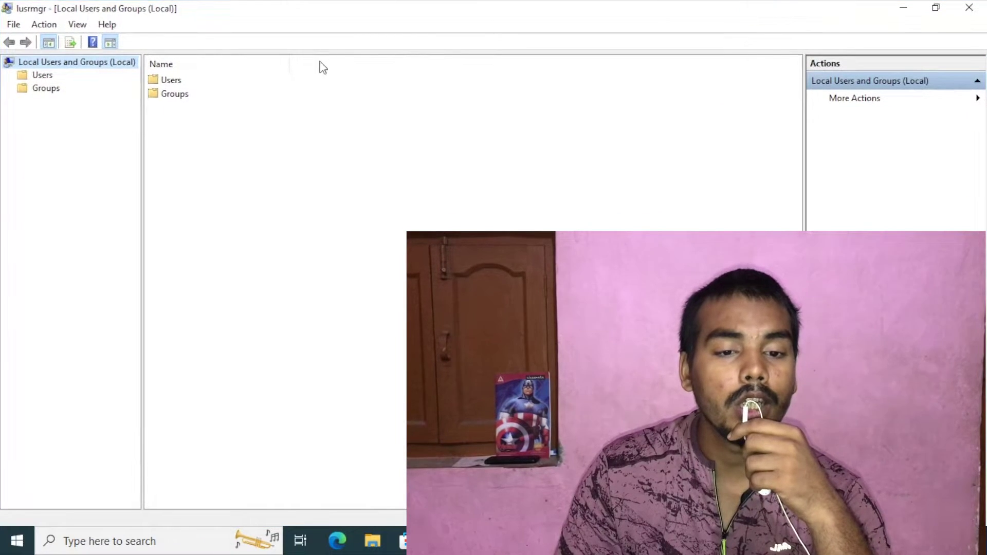
double_click(171, 80)
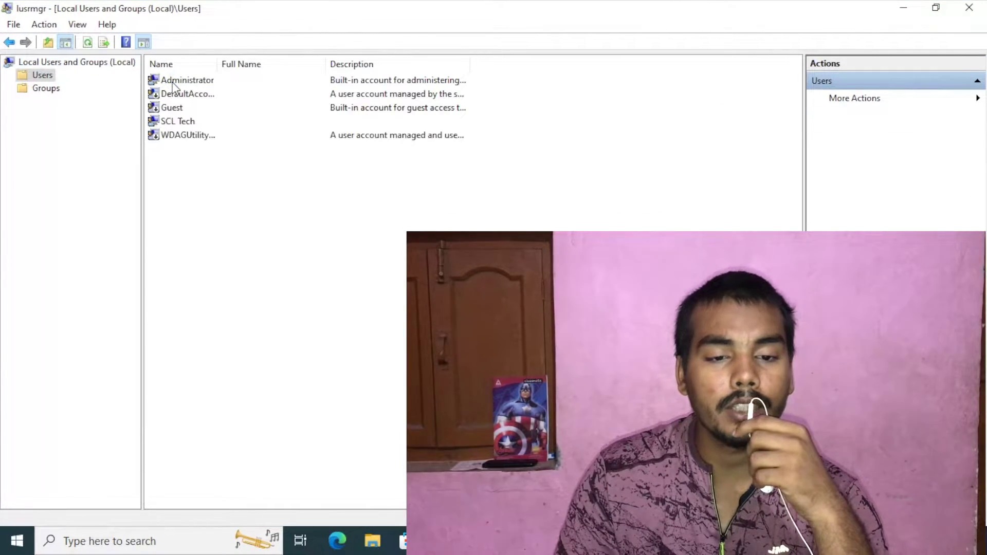
double_click(178, 121)
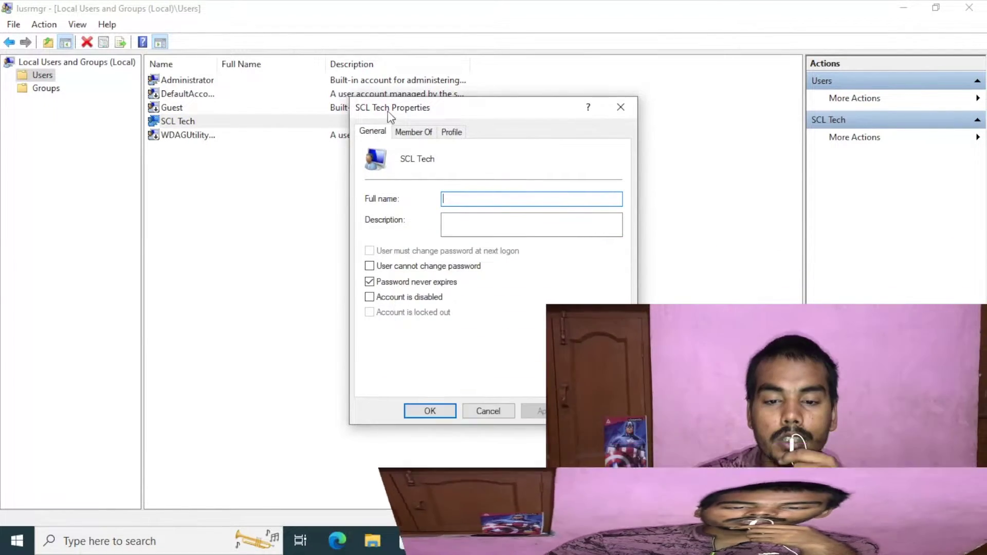
click(409, 132)
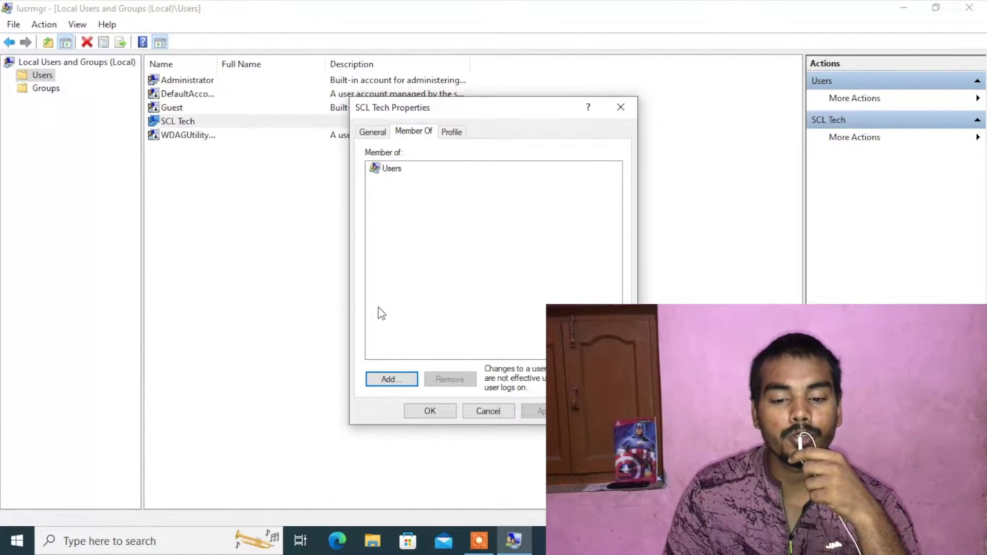
Step: In Select Groups, search all local groups and pick Administrators
click(383, 371)
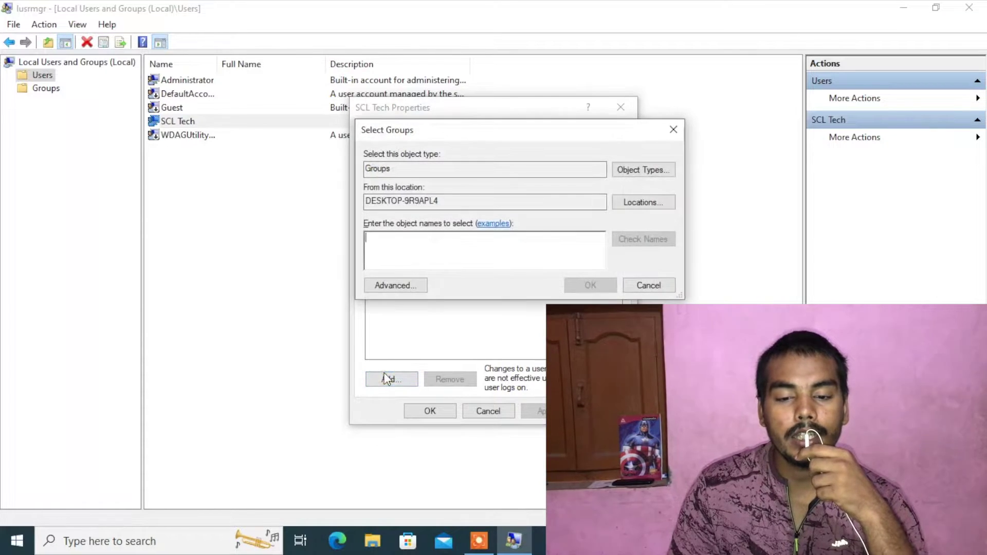
click(423, 288)
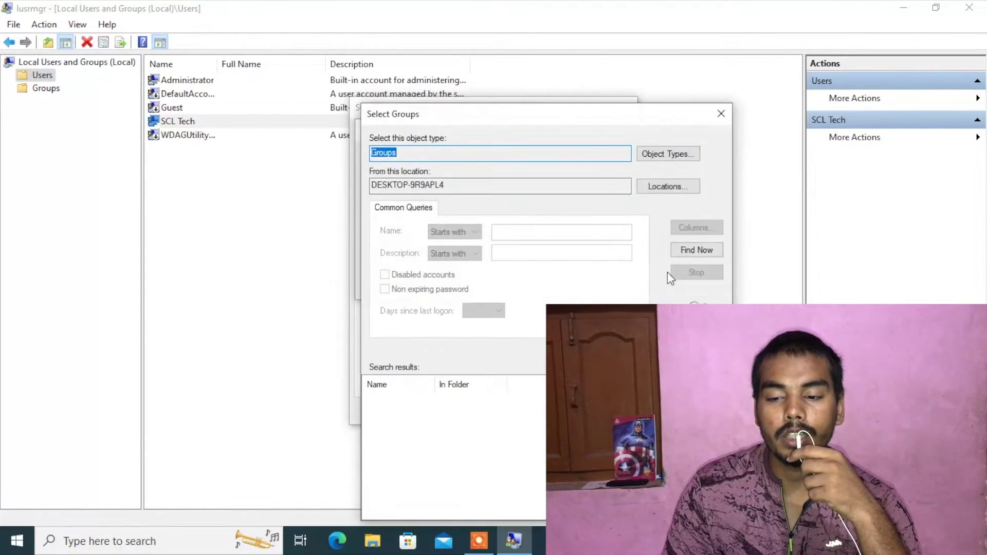
click(690, 251)
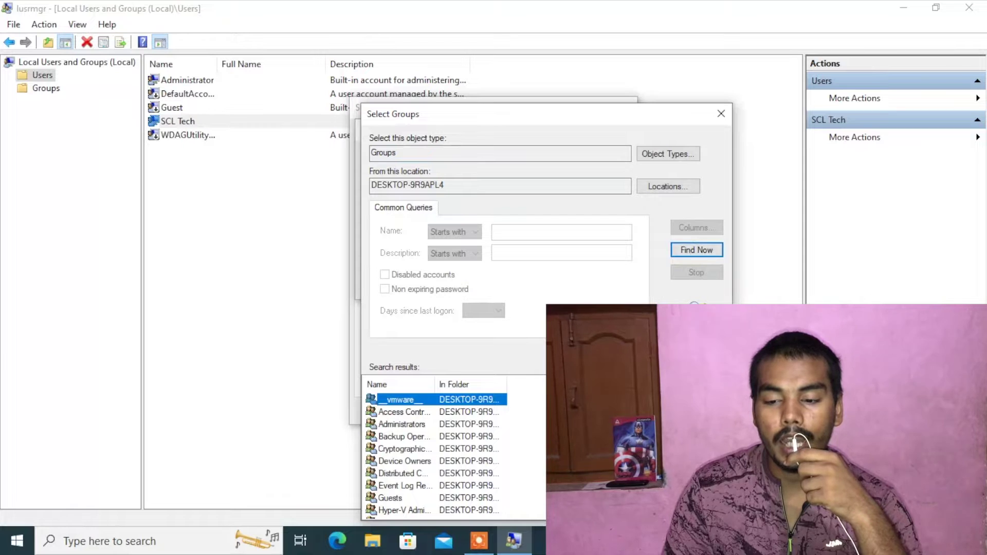
scroll(452, 453, down, 3)
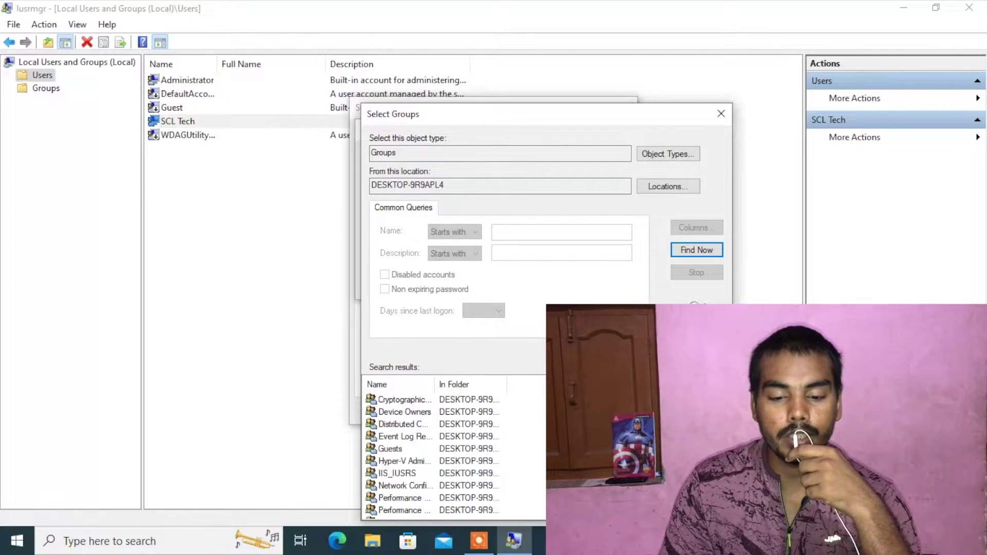
scroll(452, 453, down, 2)
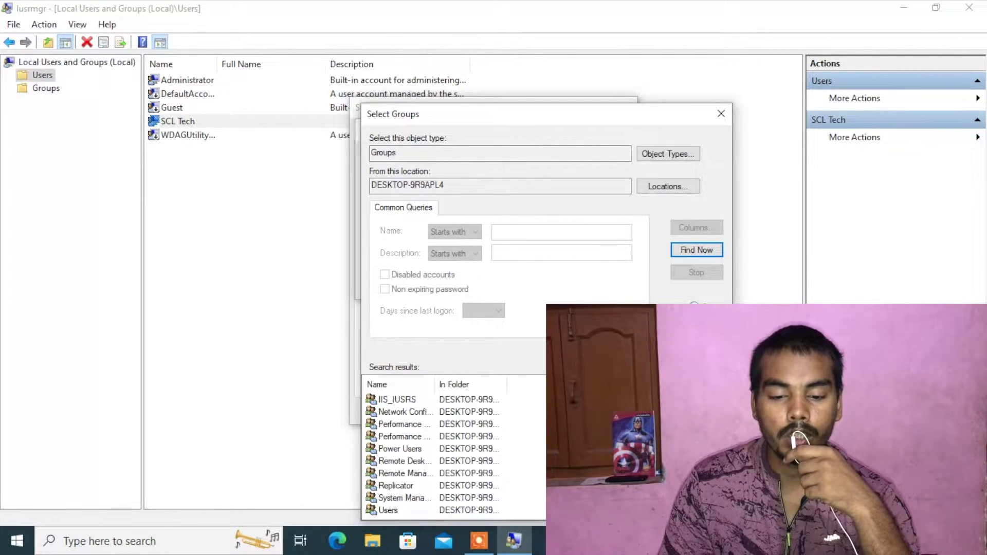
scroll(453, 453, up, 2)
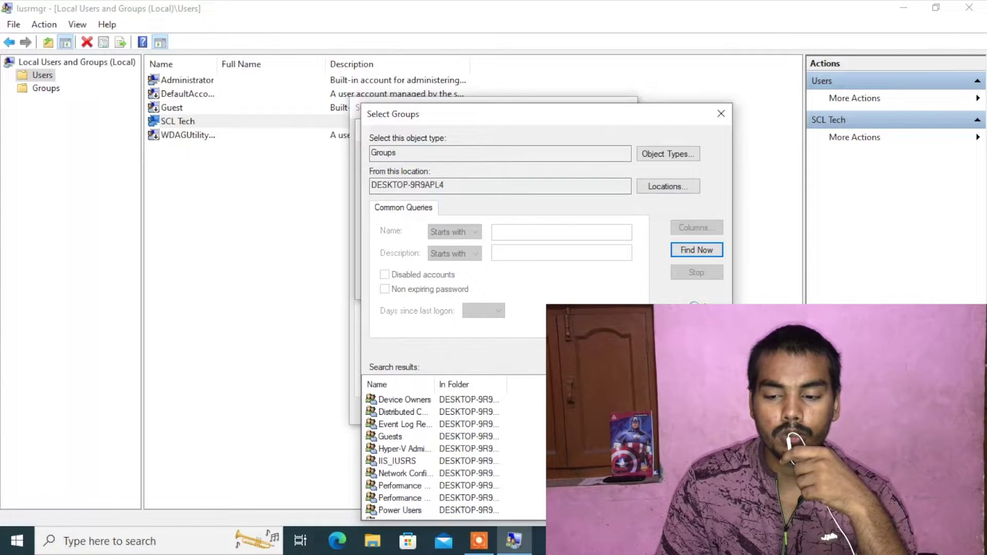
scroll(453, 453, up, 1)
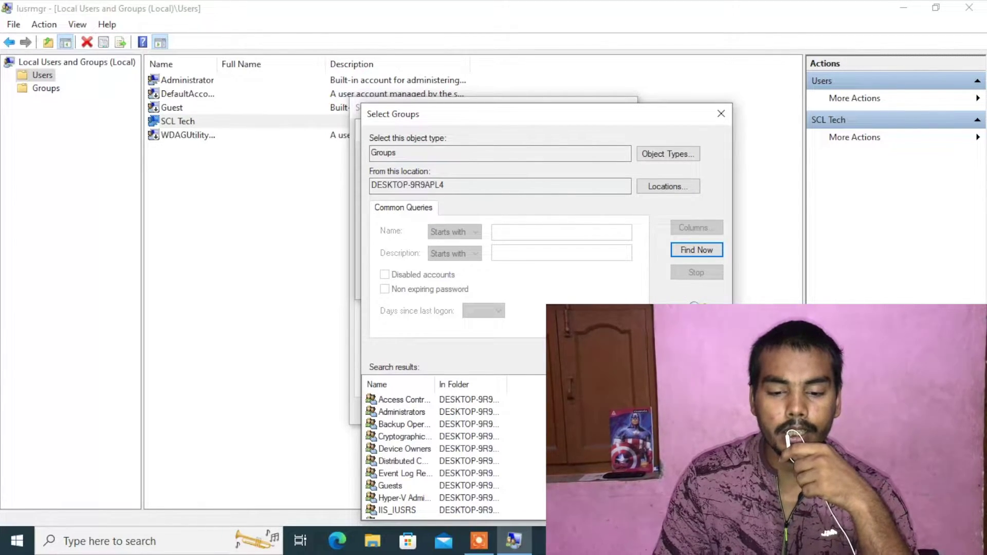
drag(435, 385, 459, 384)
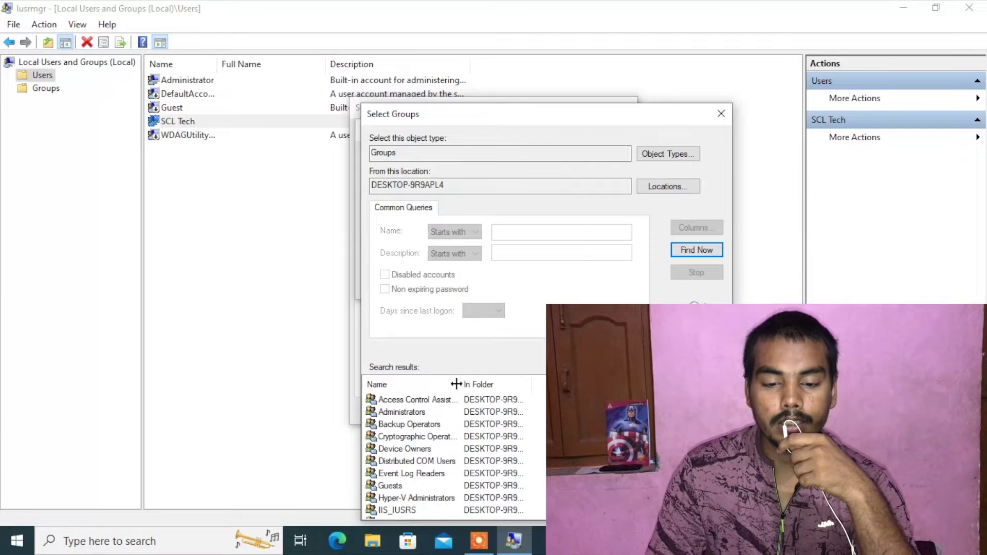
click(412, 411)
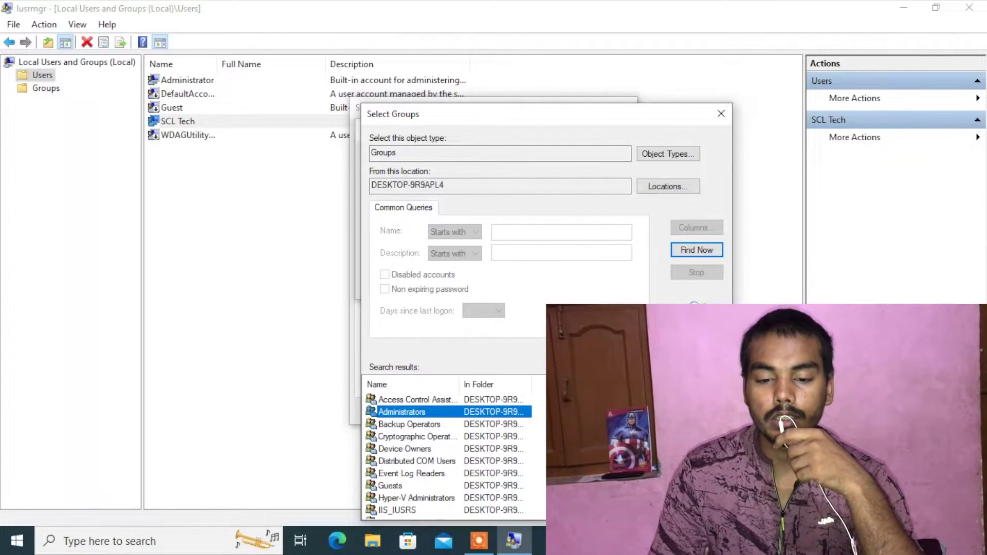
scroll(445, 421, up, 1)
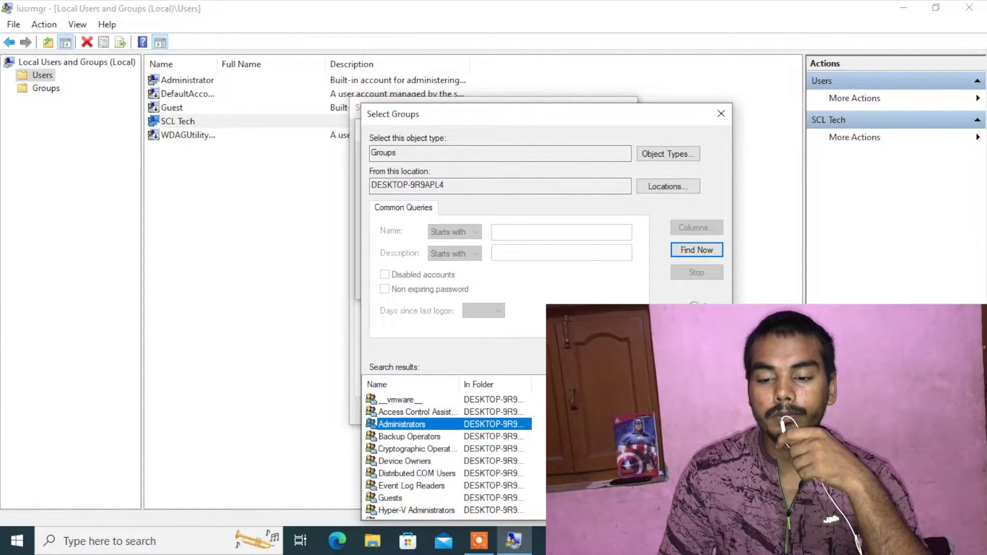
Step: Confirm adding SCL Tech to Administrators, apply the membership and close its properties
key(Return)
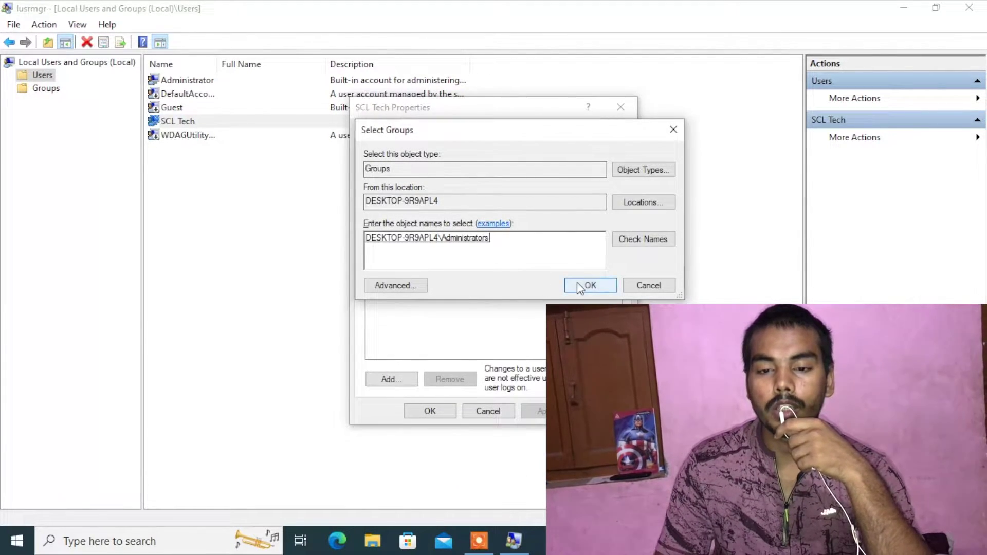
click(579, 288)
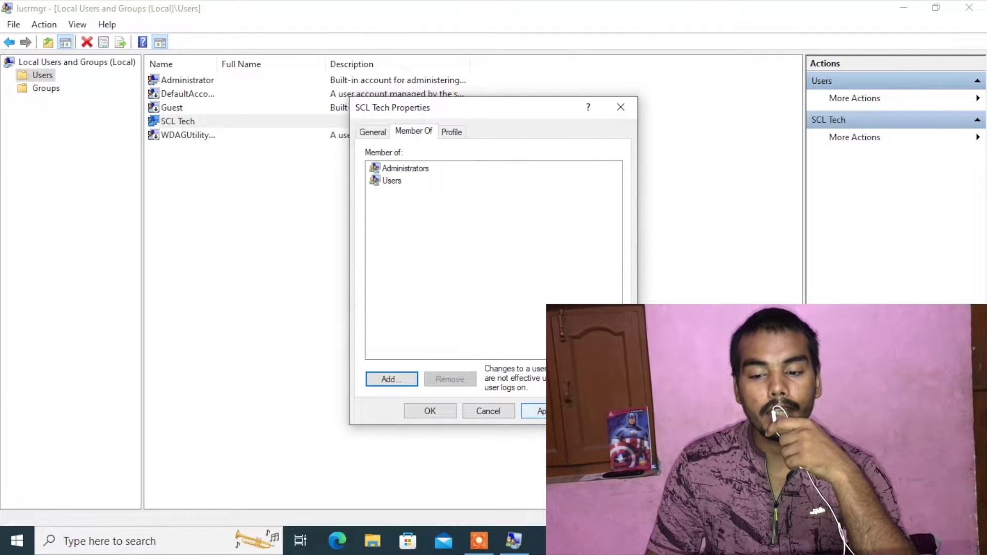
click(544, 411)
click(445, 413)
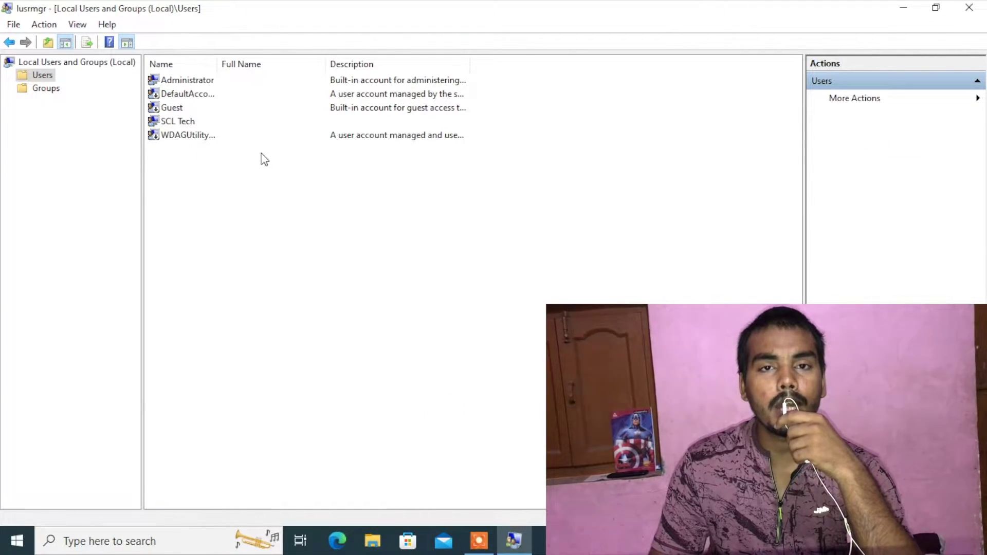
Step: Browse the Groups list, return to Users, and close Local Users and Groups
click(52, 89)
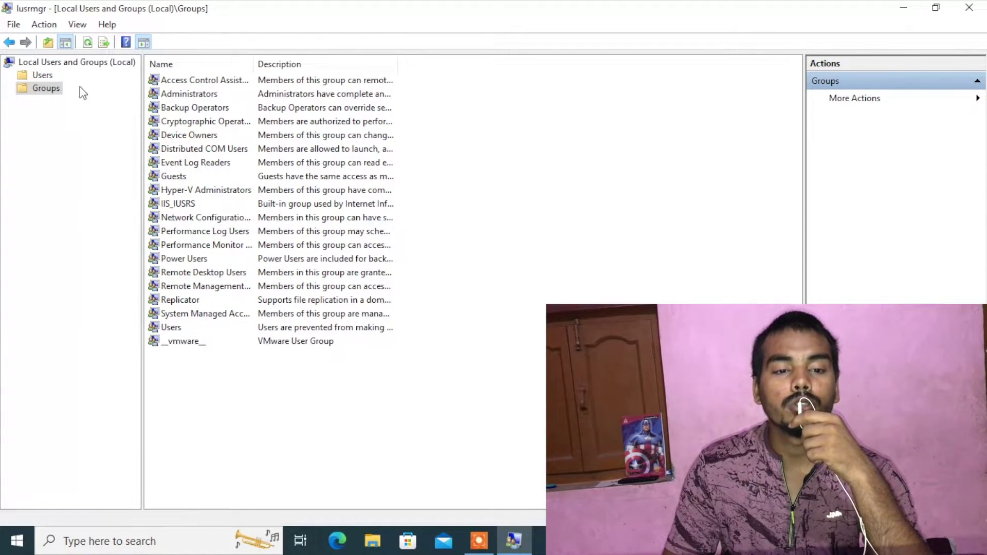
click(53, 81)
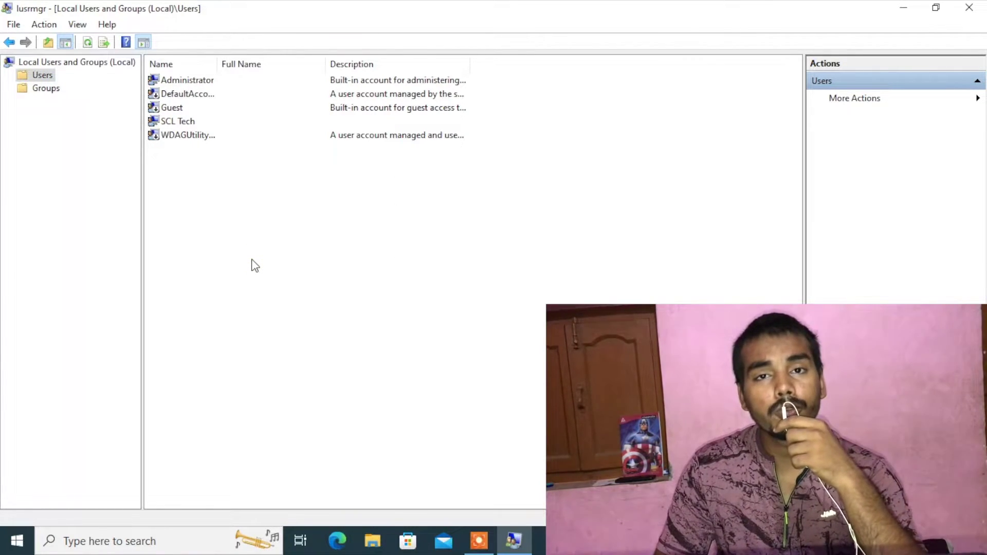
click(969, 7)
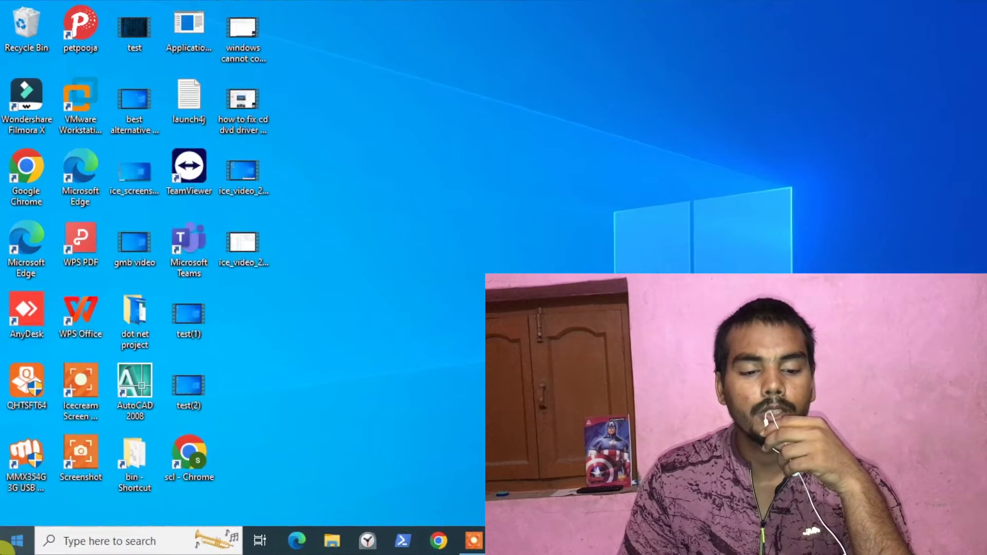
Step: Confirm SCL Tech is the signed-in account in Start, then open File Explorer
click(16, 542)
mouse_move(18, 378)
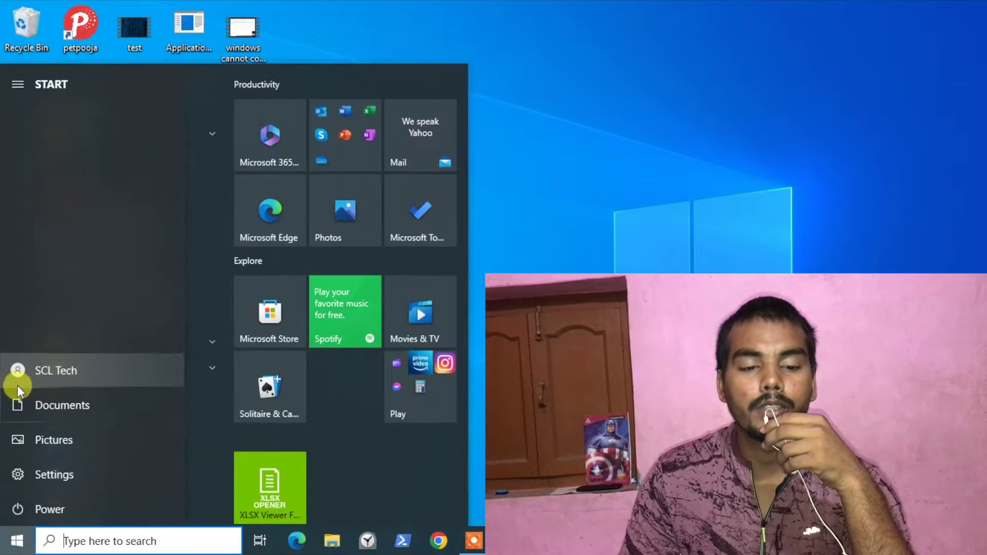
click(936, 212)
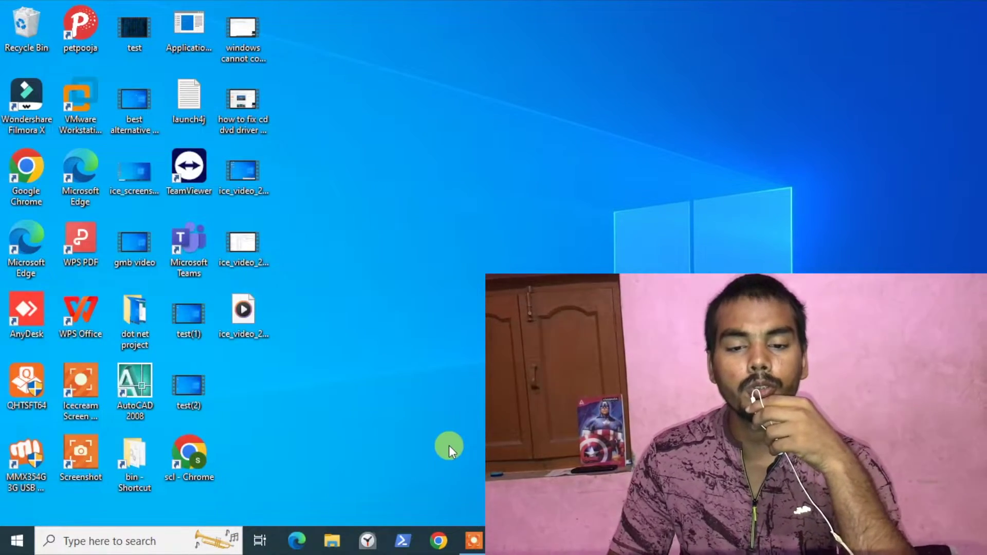
key(super+e)
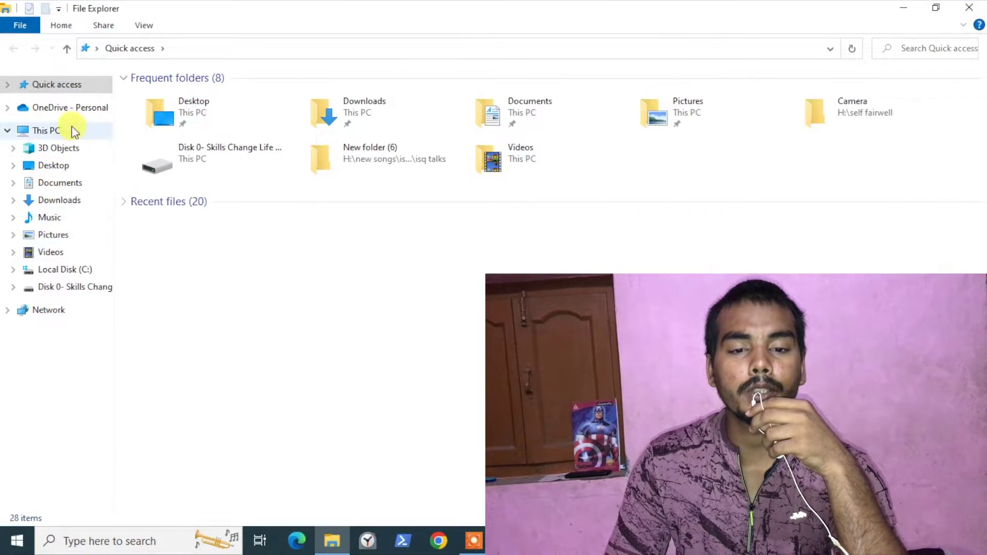
Step: Open the SCL Tech folder on drive D: and view the Readme in Notepad, then close it
click(72, 128)
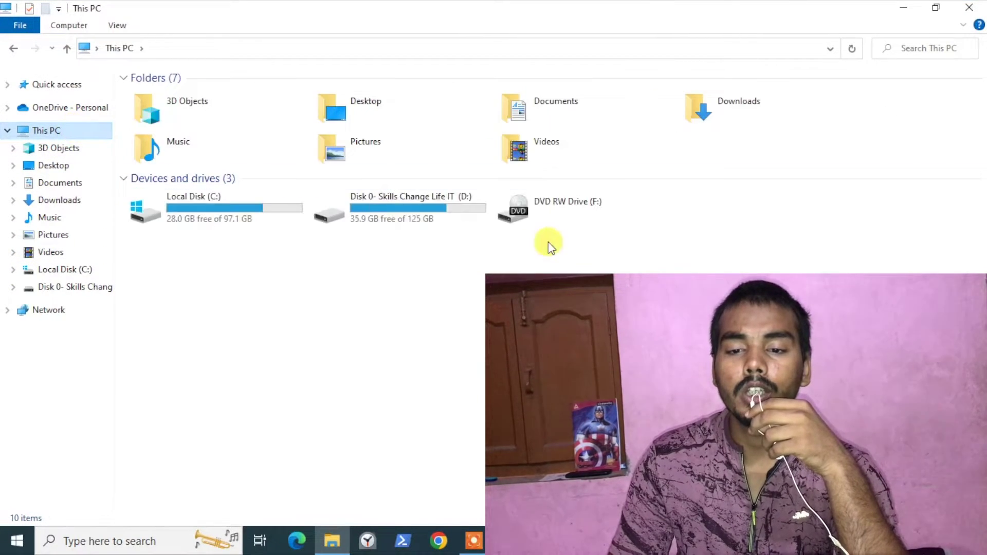
double_click(447, 227)
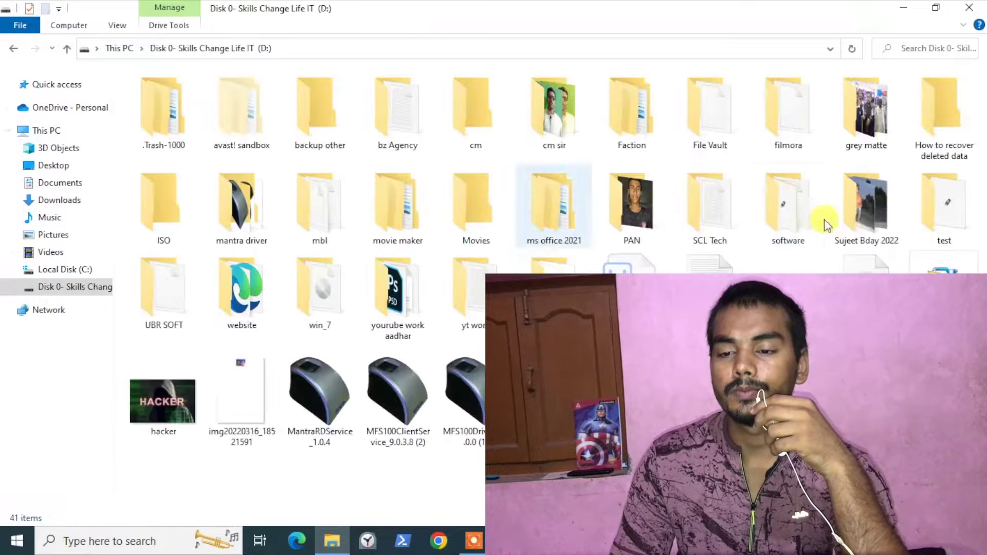
click(712, 221)
double_click(713, 221)
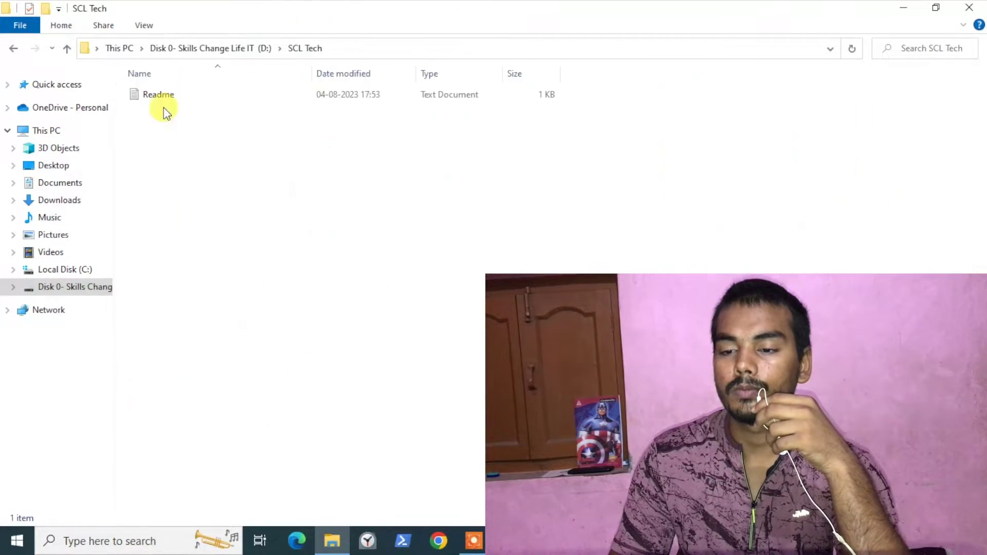
double_click(168, 97)
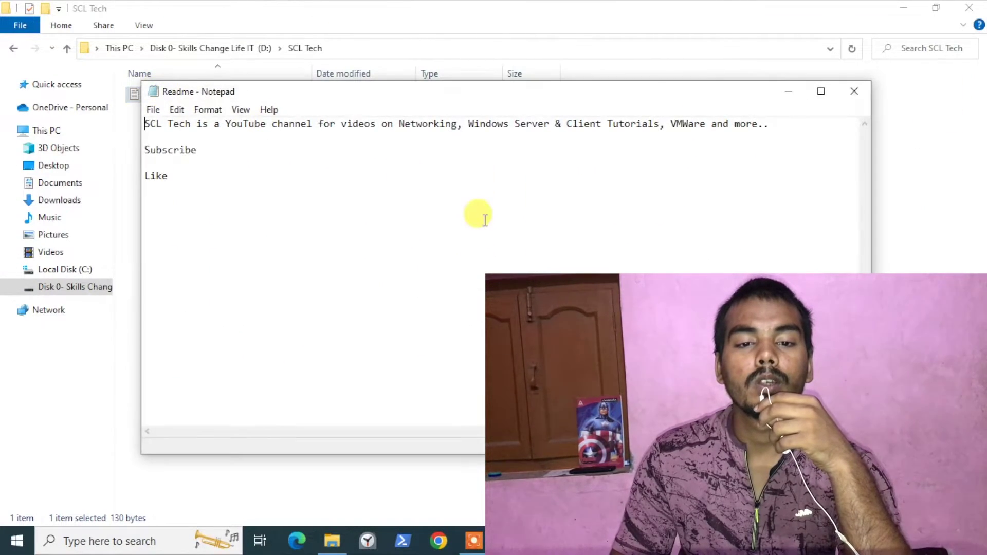
drag(351, 101, 352, 150)
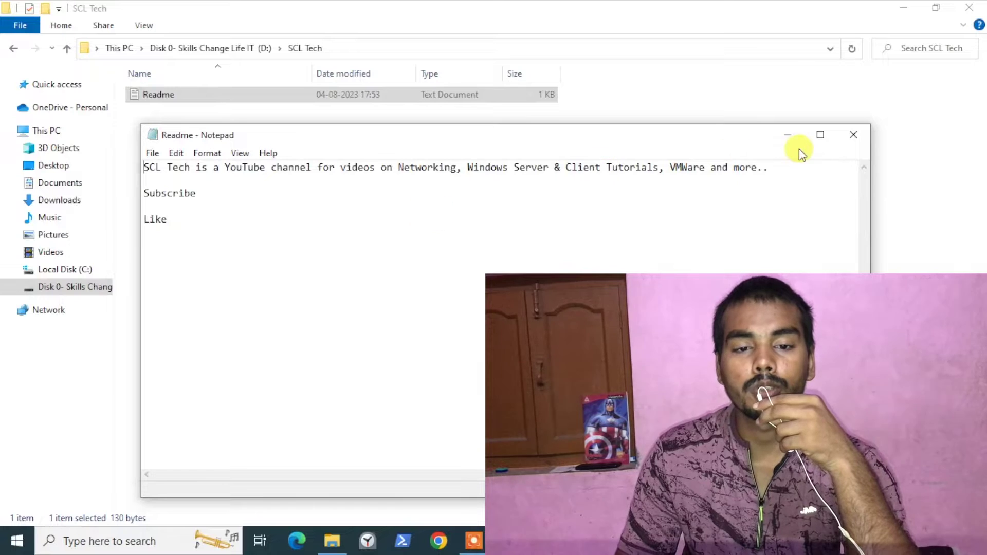
click(859, 134)
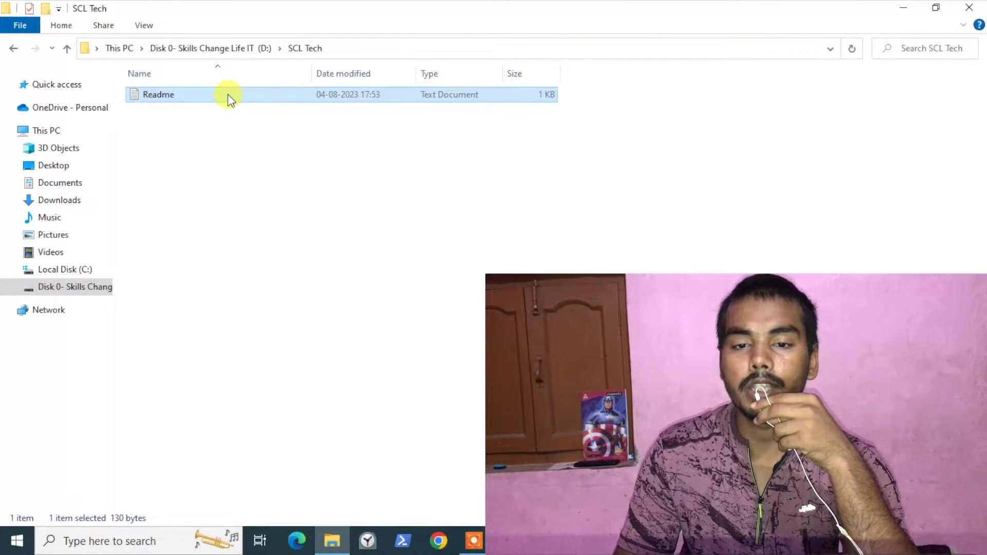
Step: Copy the Readme file and open a fresh File Explorer window at Quick access
right_click(228, 95)
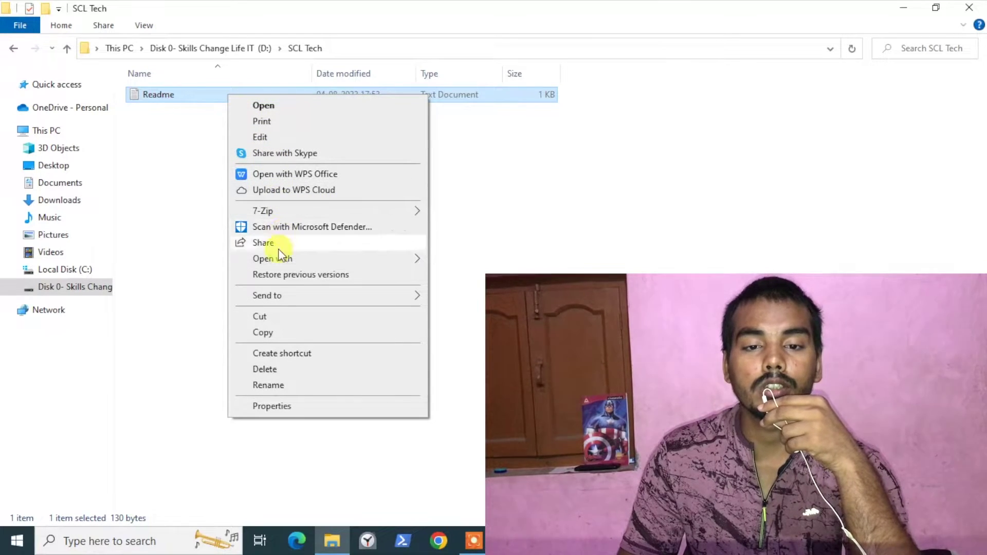
click(272, 333)
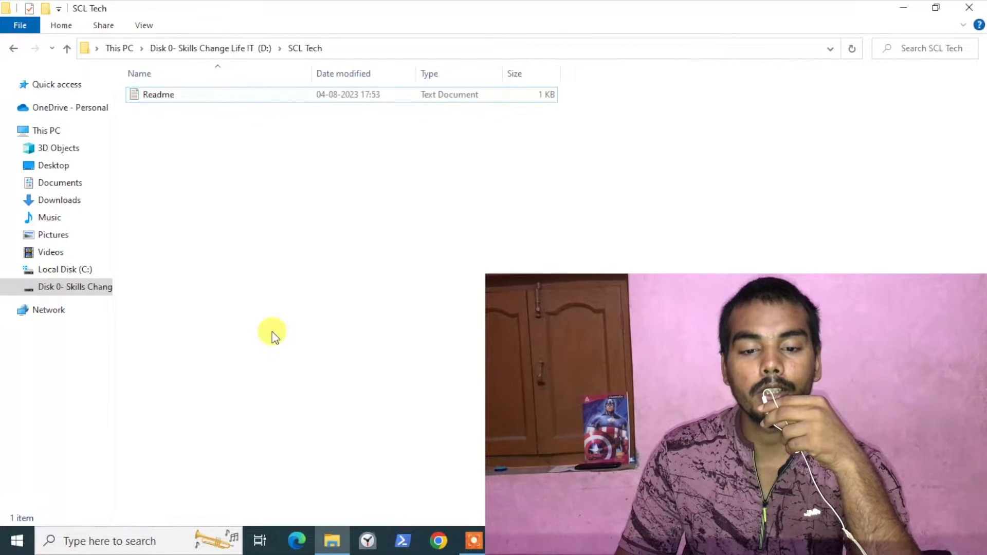
key(super+e)
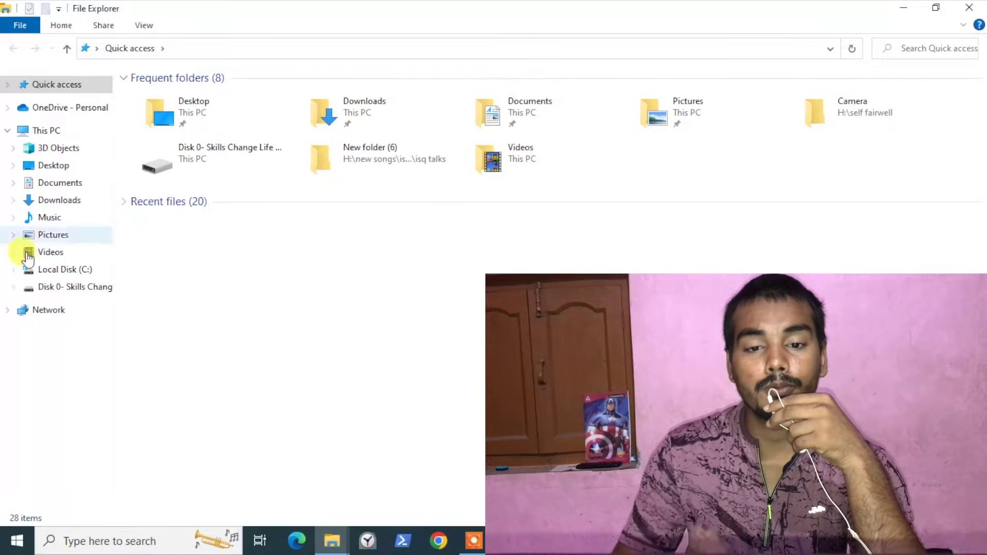
Step: Paste the Readme into C:\Windows, triggering the Destination Folder Access Denied prompt, and move it aside
click(65, 272)
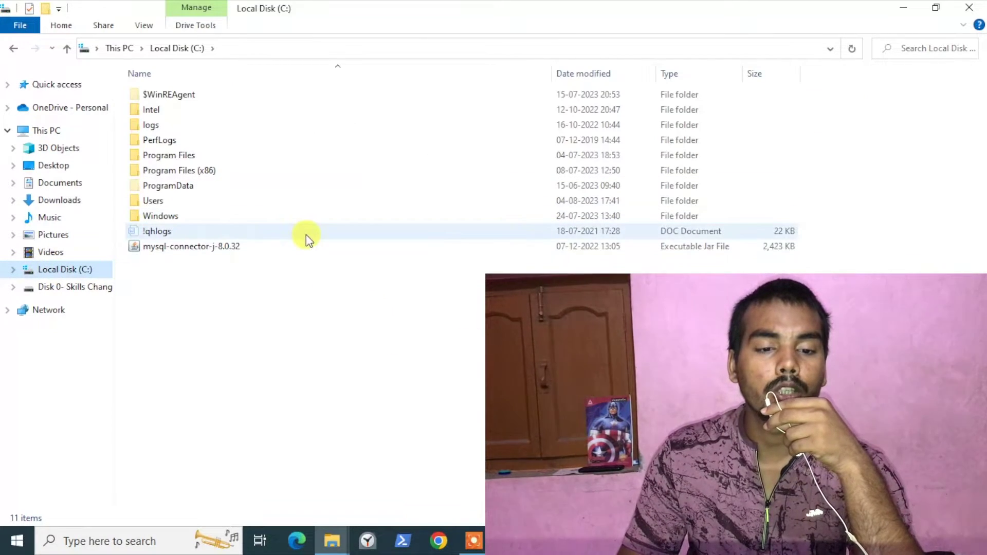
double_click(291, 222)
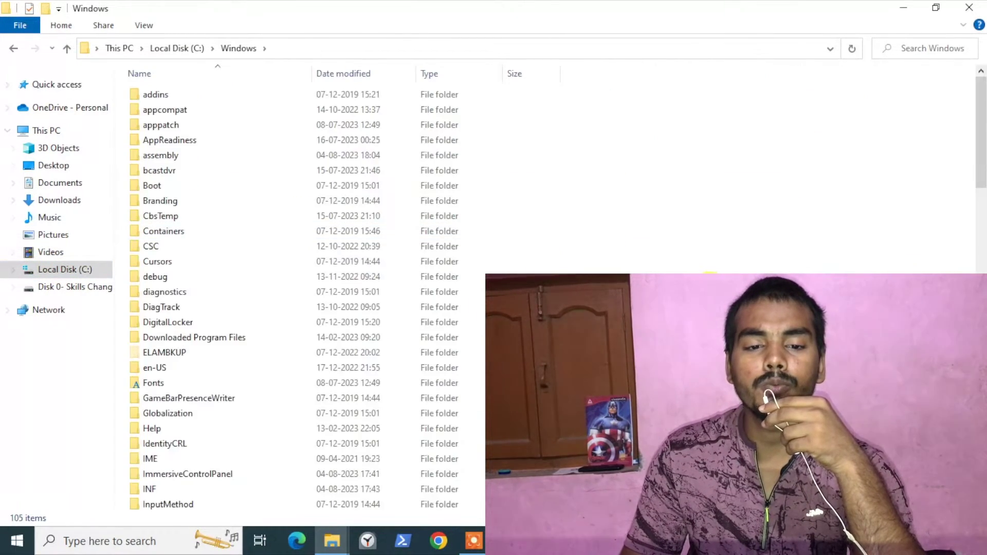
key(ctrl+v)
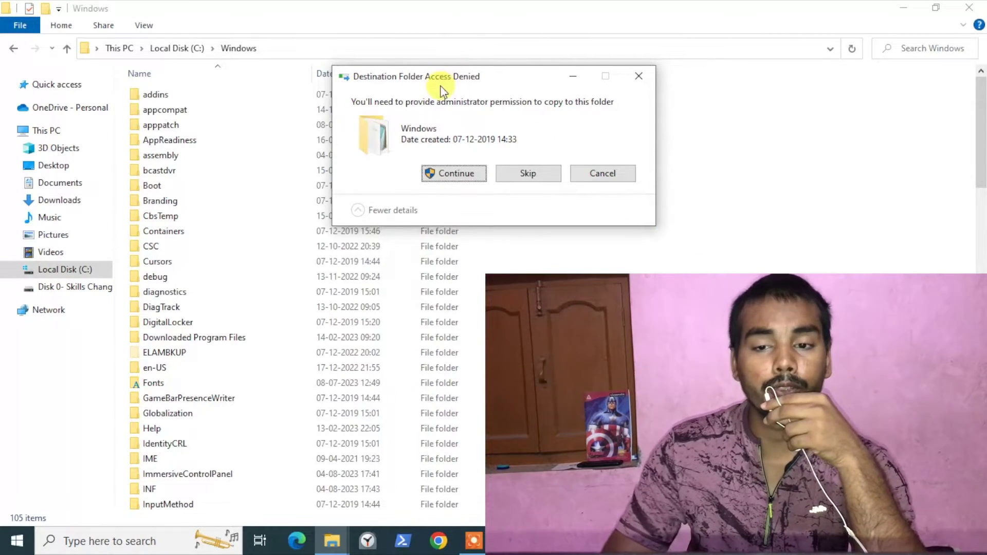
drag(438, 76, 624, 99)
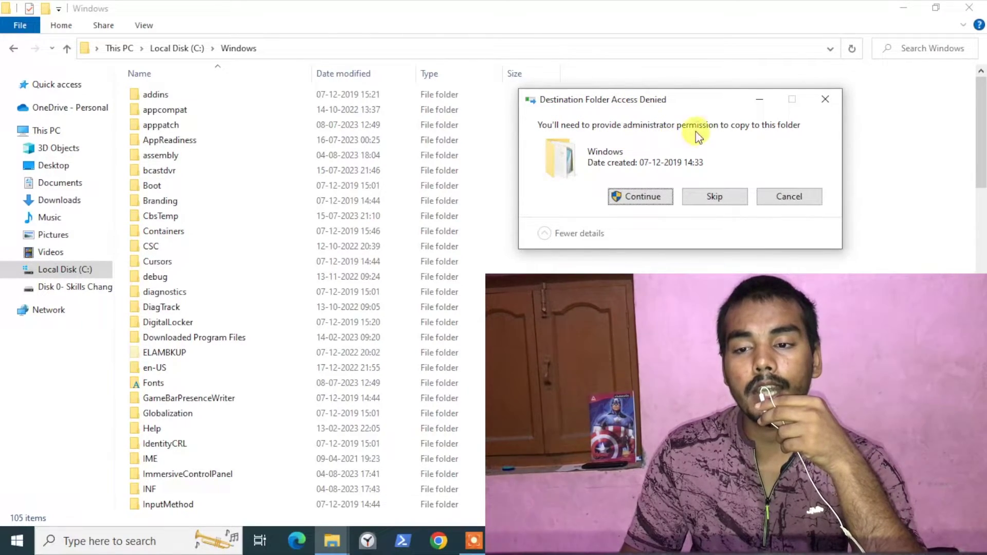
Step: Approve administrator permission so Readme is copied into C:\Windows, then locate it in the folder
click(642, 197)
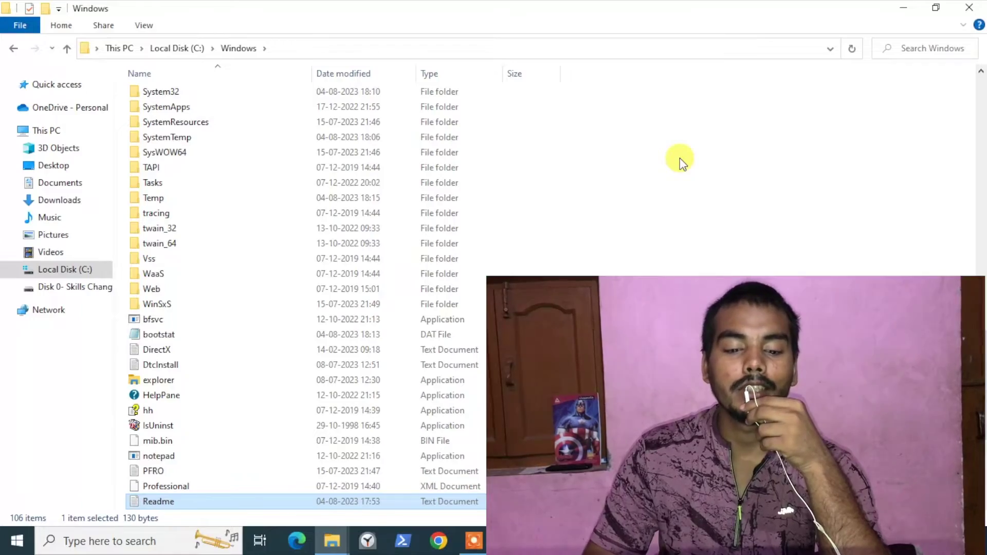
scroll(680, 159, down, 5)
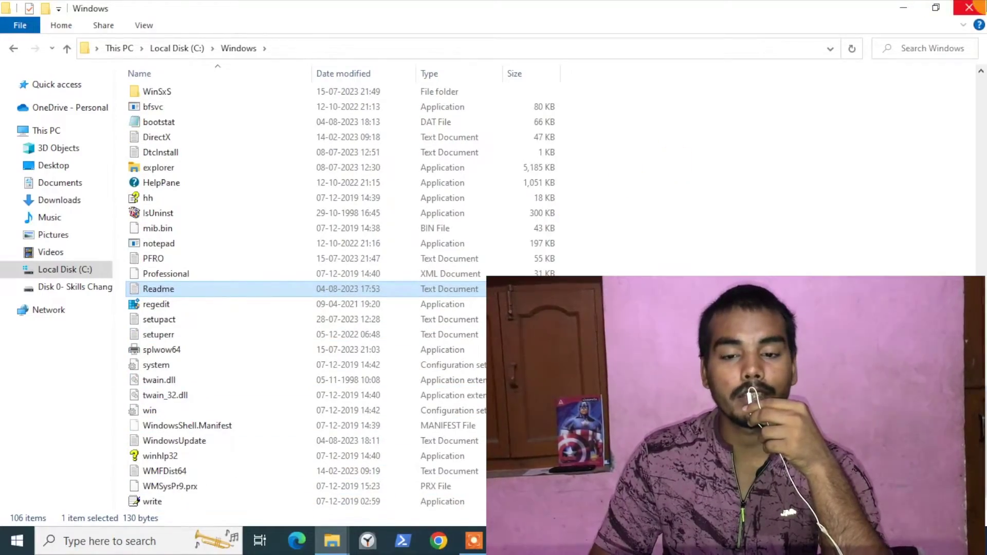